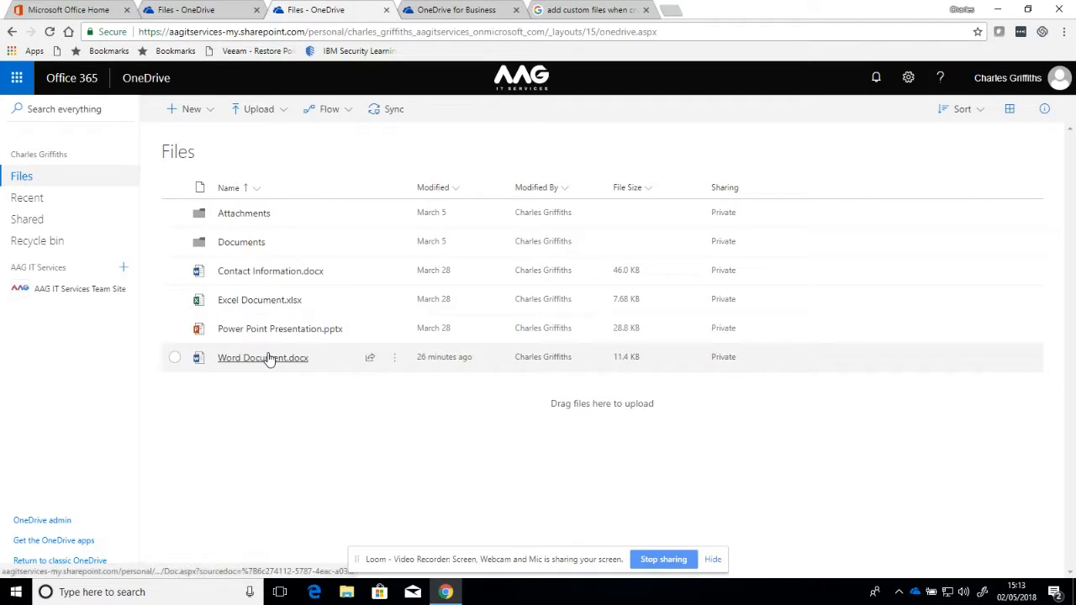
Step: Show the version history of Word Document.docx, listing versions 3.0, 2.0 and 1.0
mouse_move(269, 359)
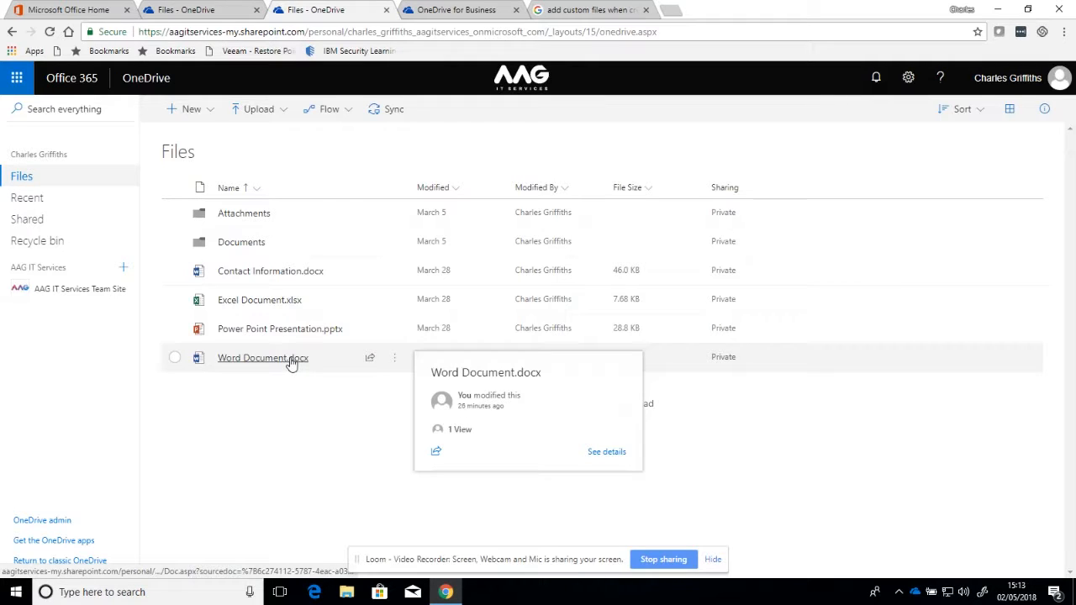
left_click(398, 363)
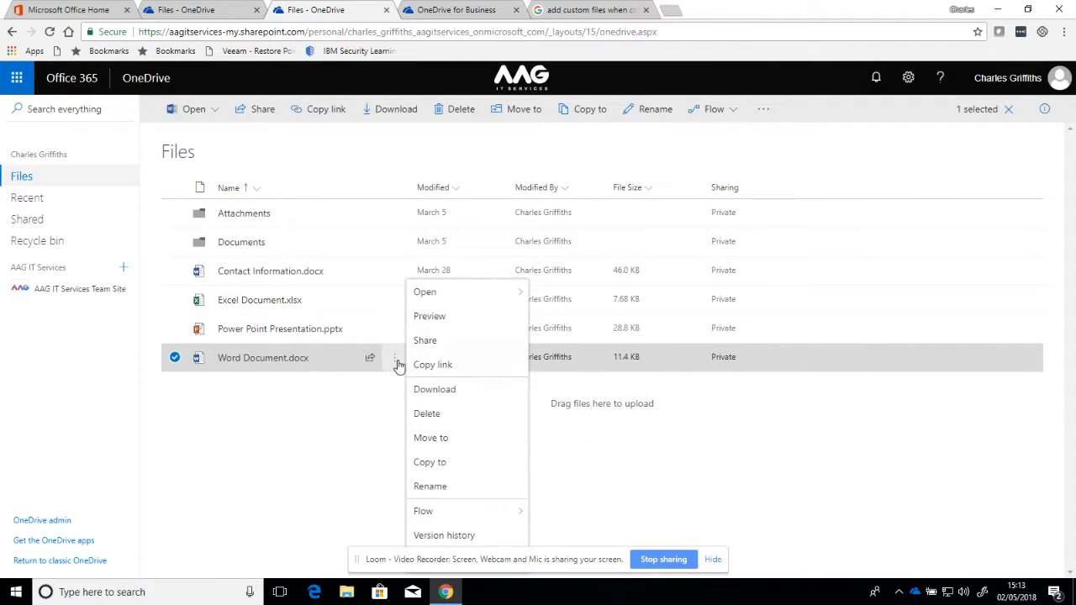
left_click(444, 535)
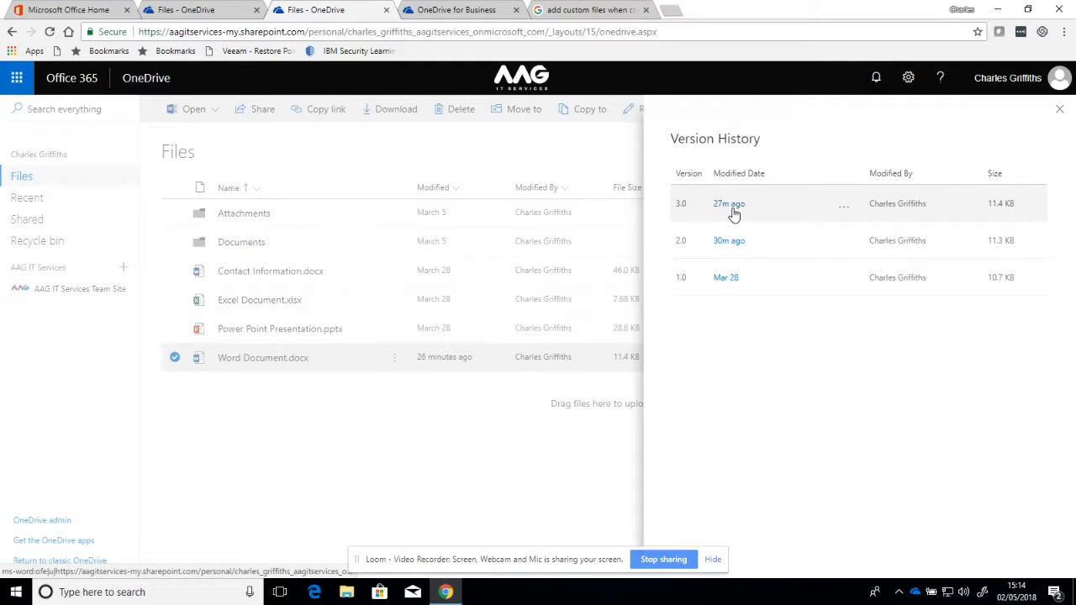
Step: Open the Mar 28 version 1.0 of Word Document.docx in Word
left_click(731, 278)
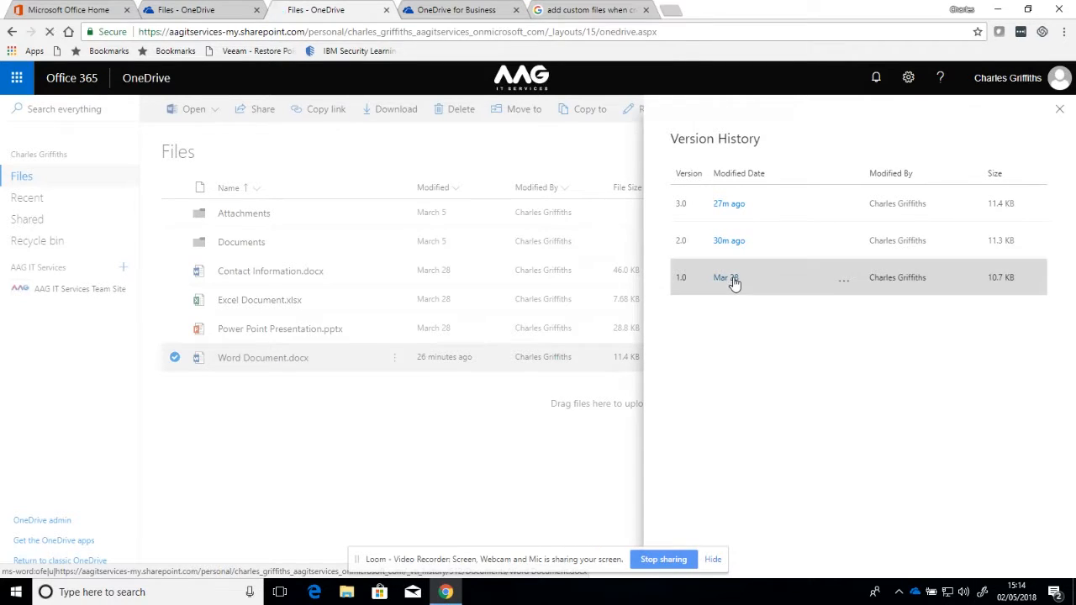
Step: Restore the previous version as the latest Word Document, then close Word and Version History
left_click(611, 114)
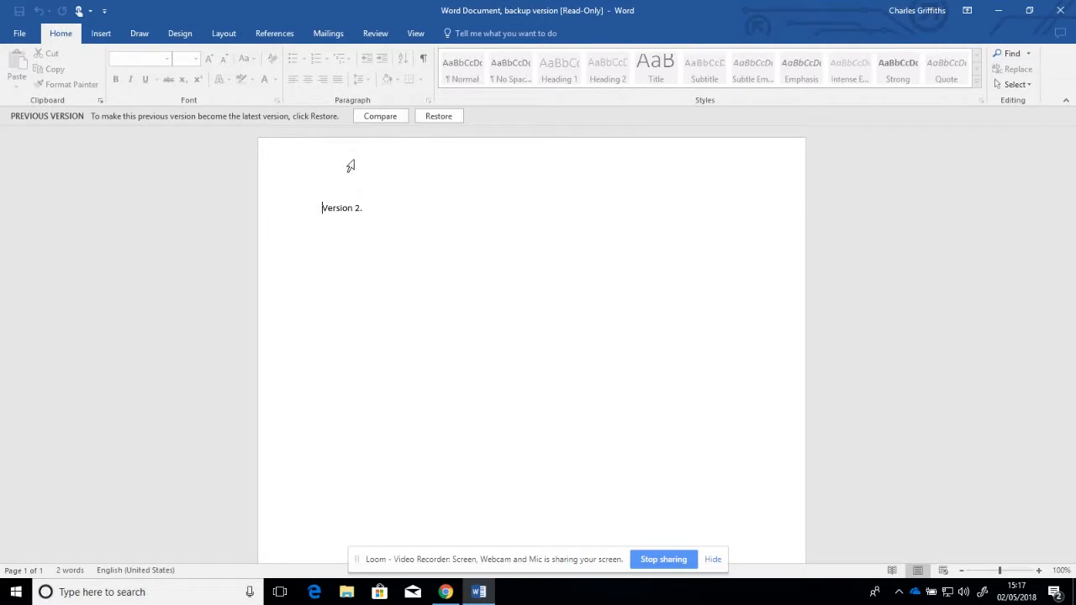
left_click(437, 116)
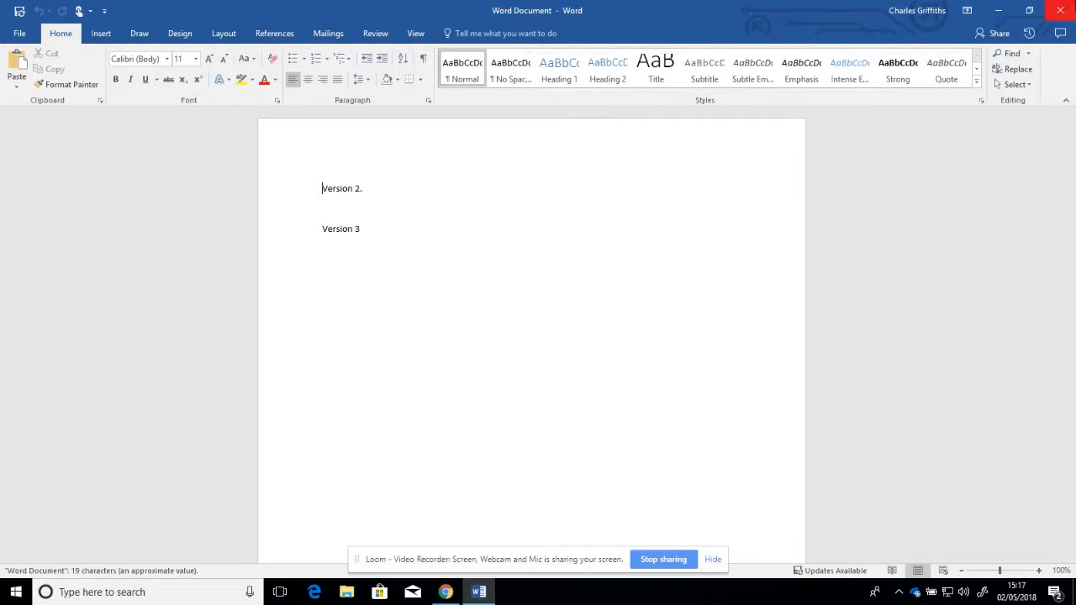
left_click(1061, 10)
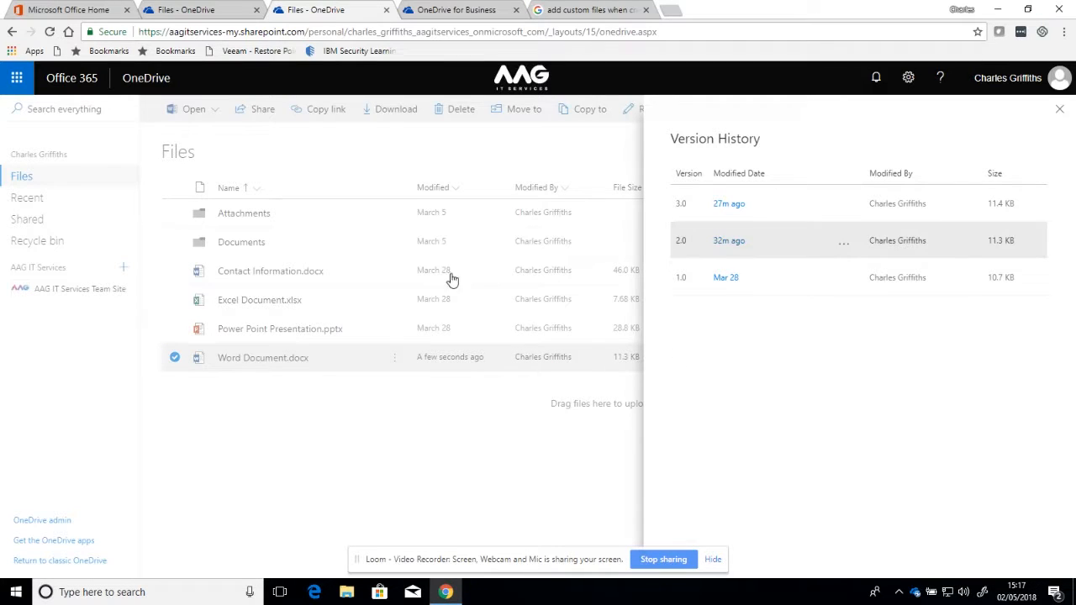
left_click(1059, 110)
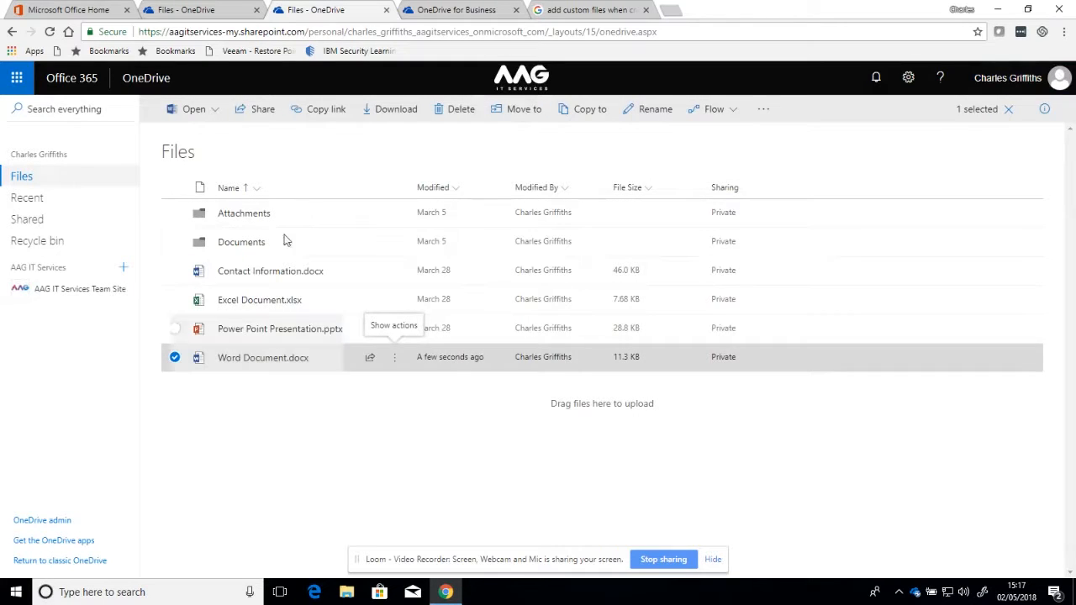
left_click(271, 365)
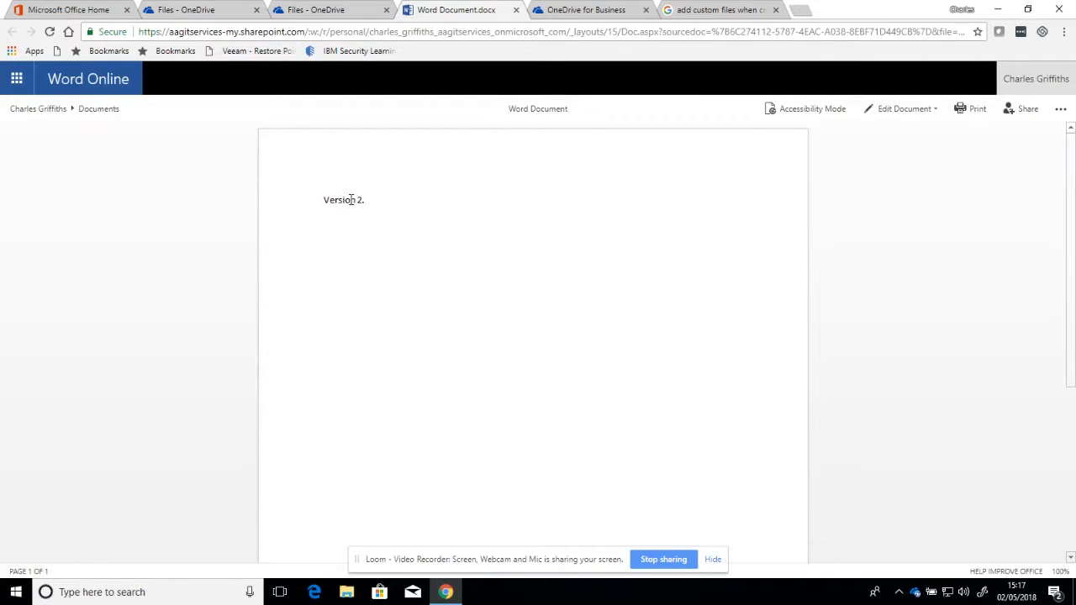
left_click(516, 10)
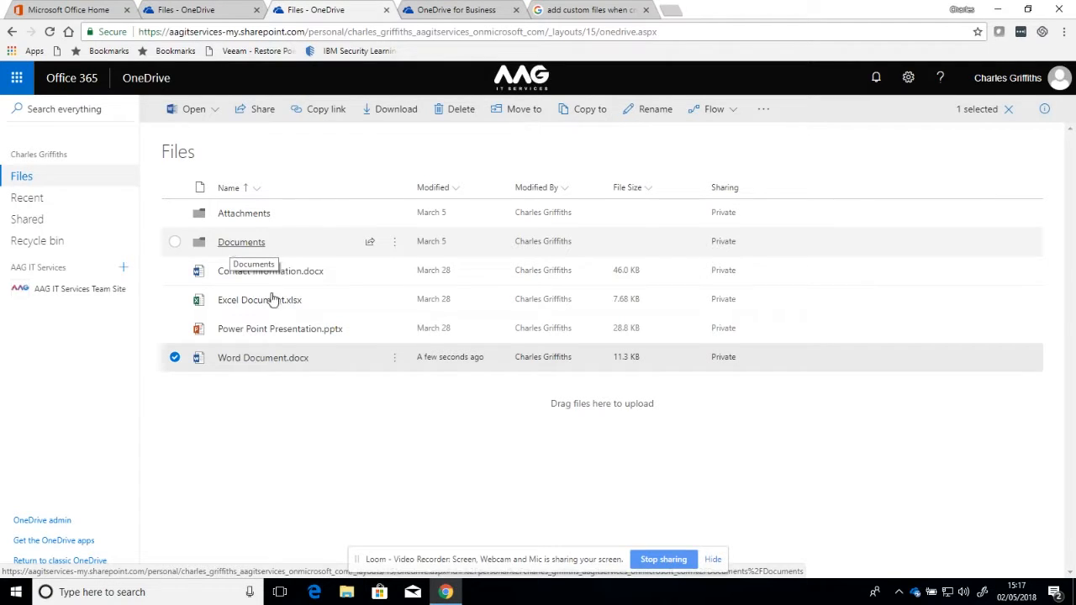
mouse_move(395, 363)
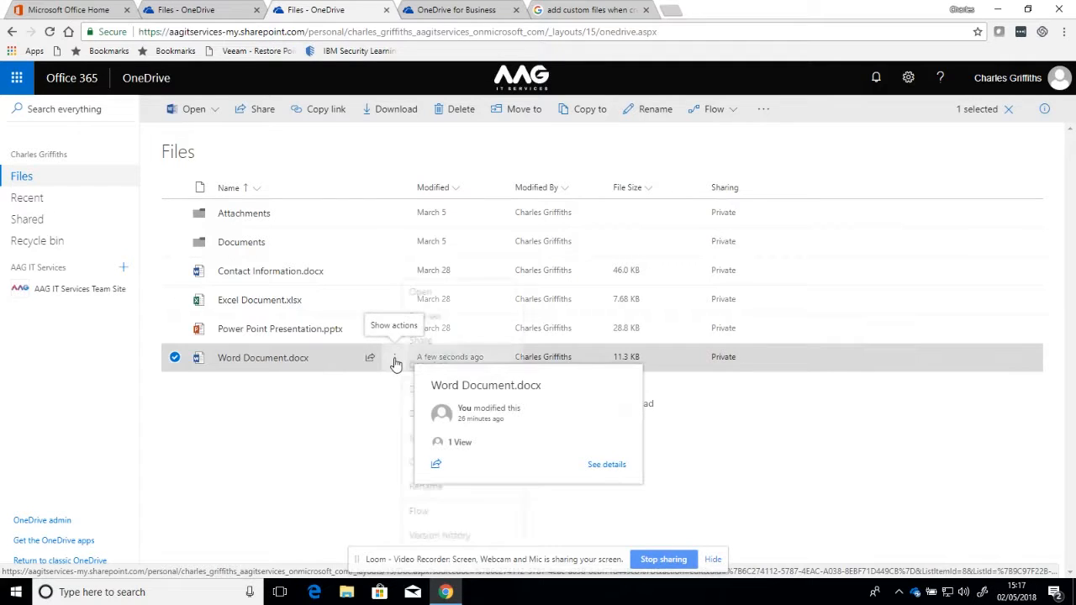
left_click(394, 358)
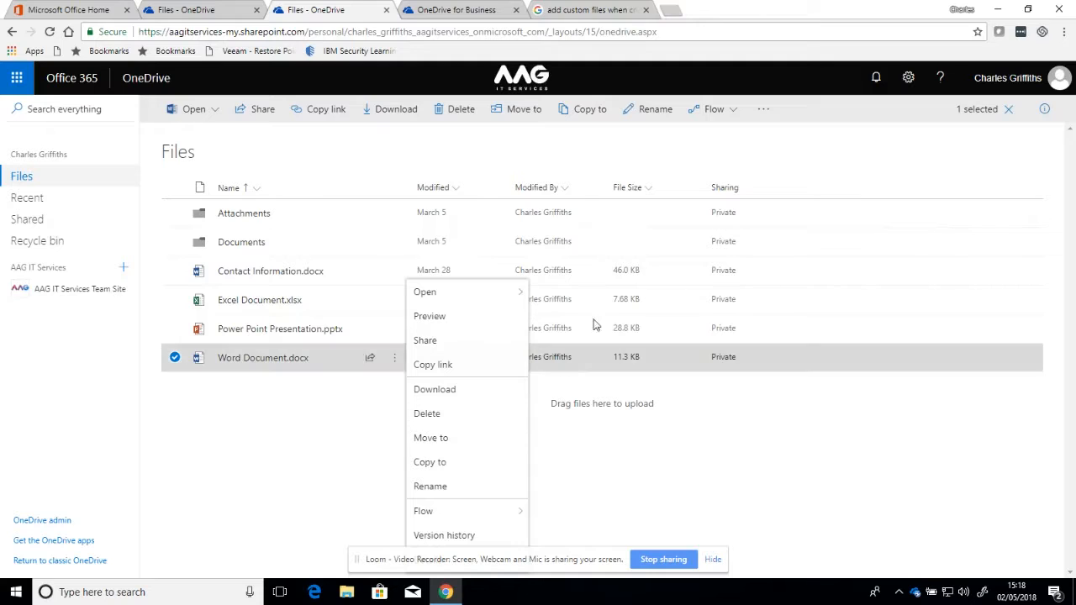
left_click(692, 75)
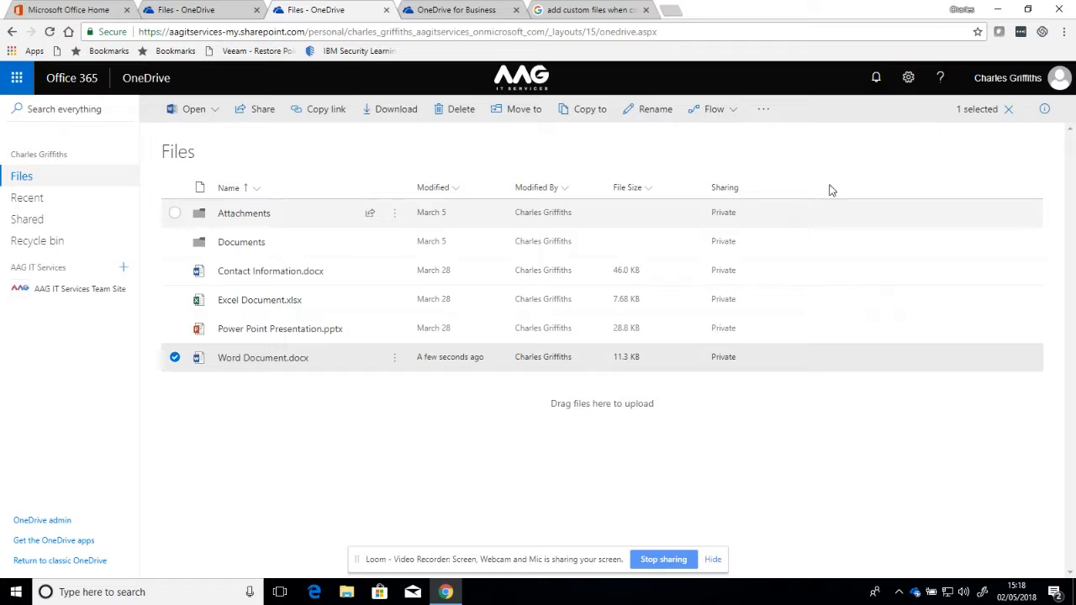
Step: Go to the Restore your OneDrive page from the Settings gear menu
left_click(909, 82)
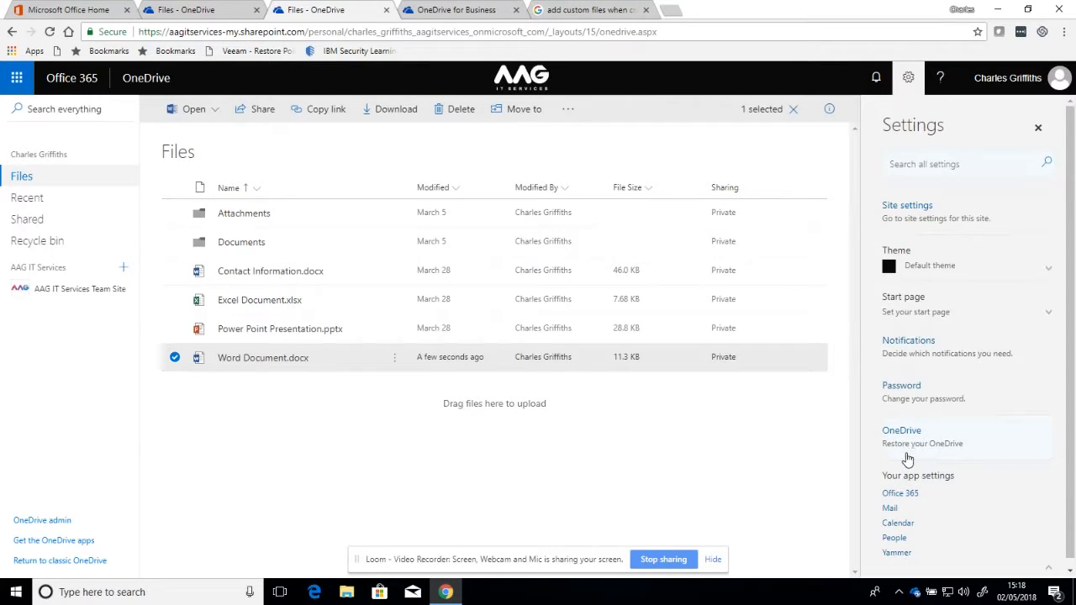
left_click(913, 441)
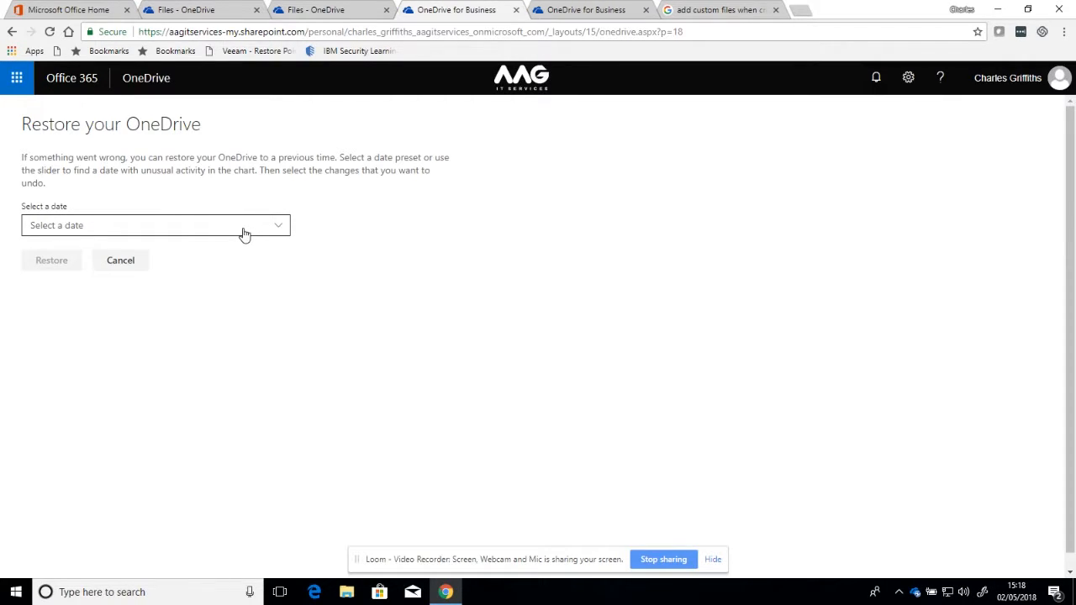
Step: Choose a custom restore date and time, moving the timeline slider to today's changes
left_click(280, 230)
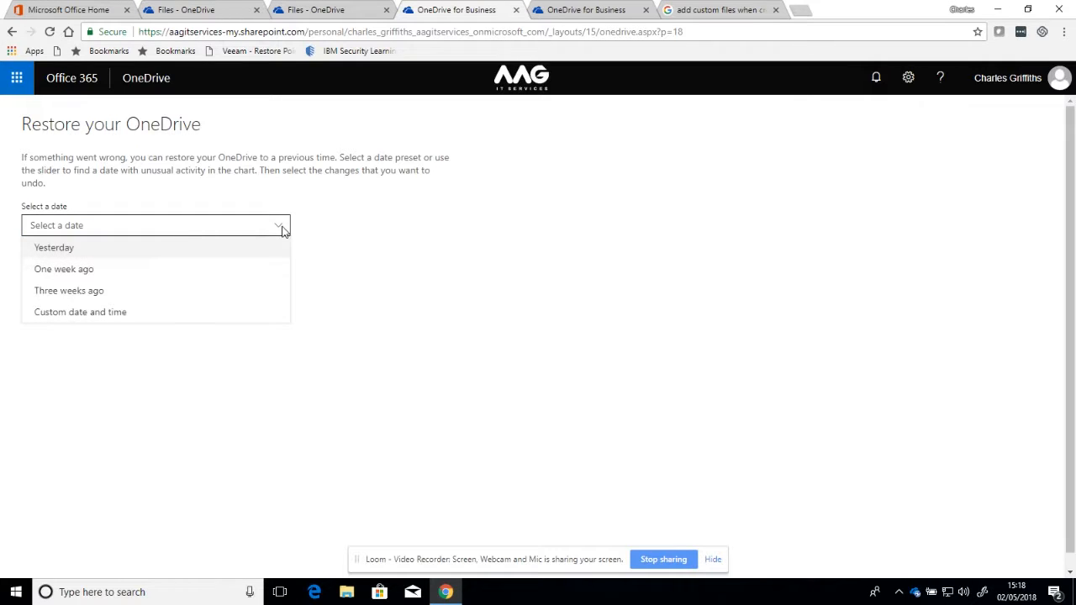
left_click(119, 313)
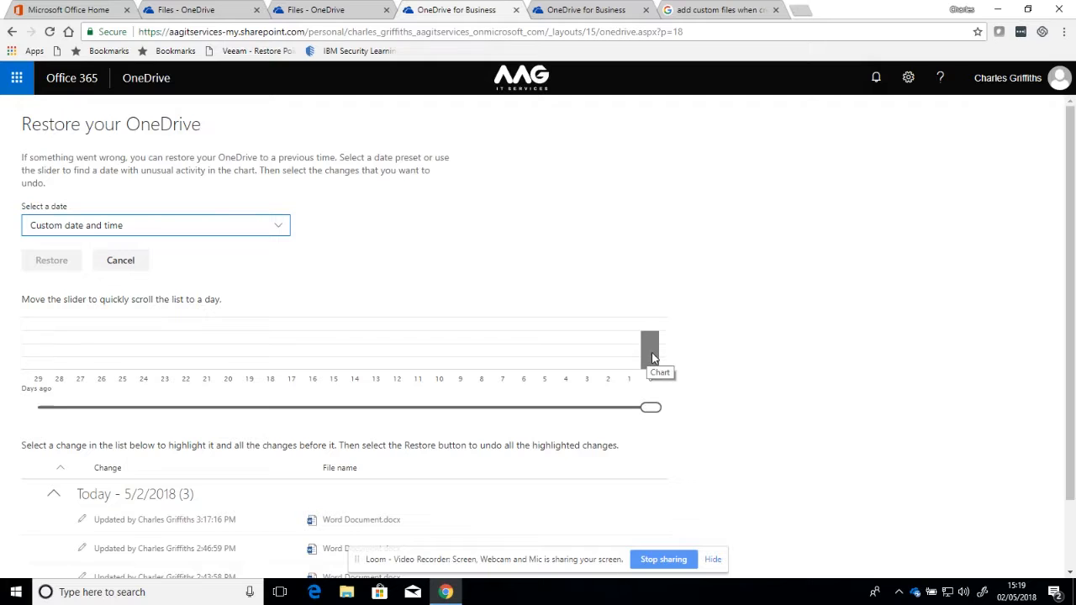
mouse_move(653, 411)
left_mouse_down()
mouse_move(357, 411)
mouse_move(482, 412)
left_mouse_up()
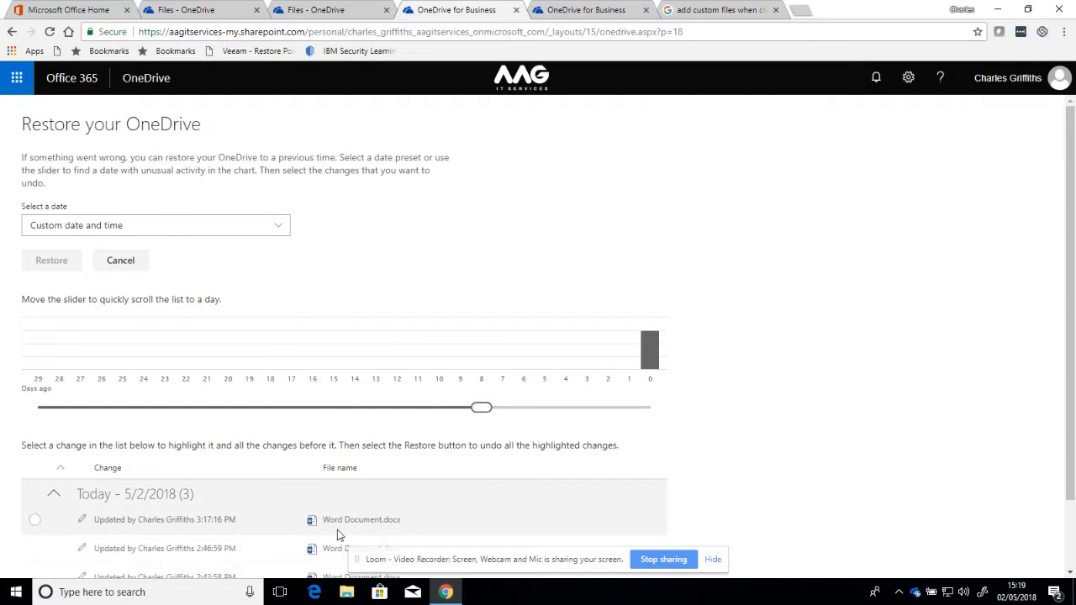
scroll(336, 533, "down", 1)
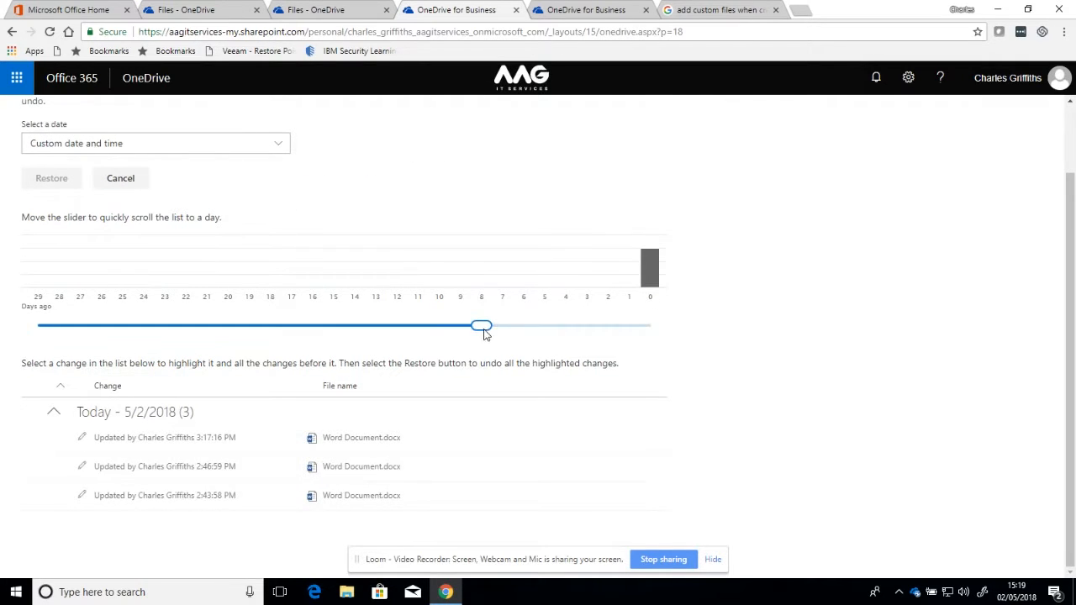
left_click_drag(486, 327, 631, 325)
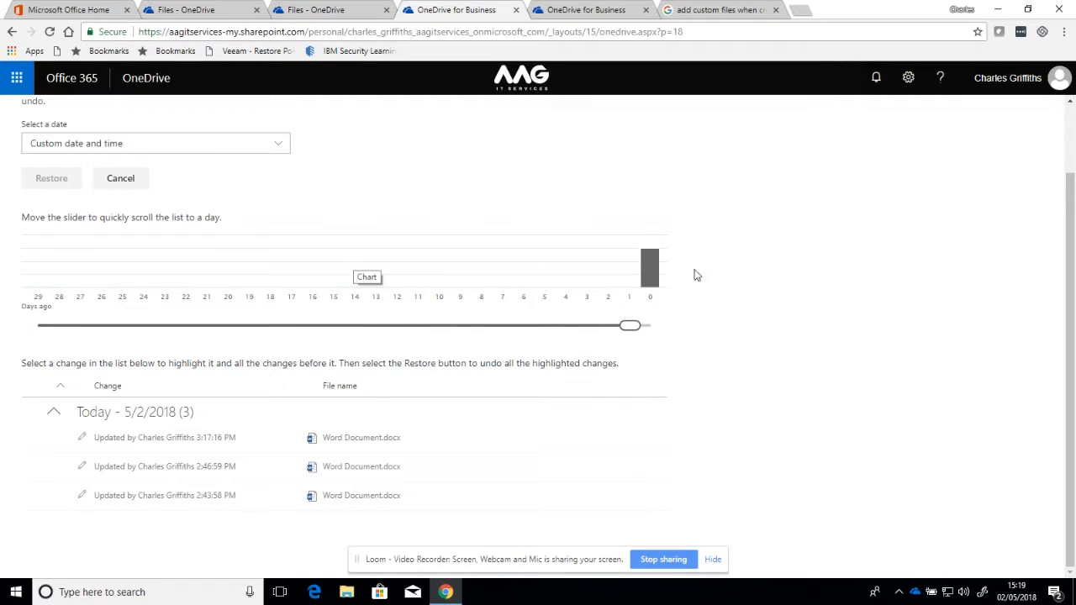
scroll(637, 343, "up", 2)
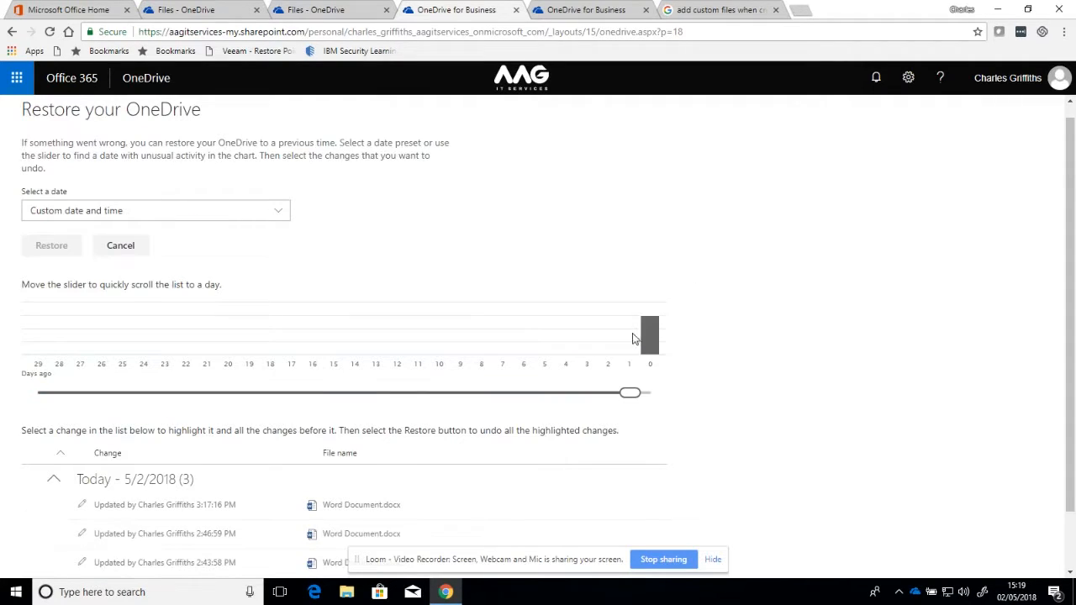
mouse_move(630, 408)
left_mouse_down()
mouse_move(652, 409)
mouse_move(631, 409)
left_mouse_up()
scroll(631, 421, "down", 2)
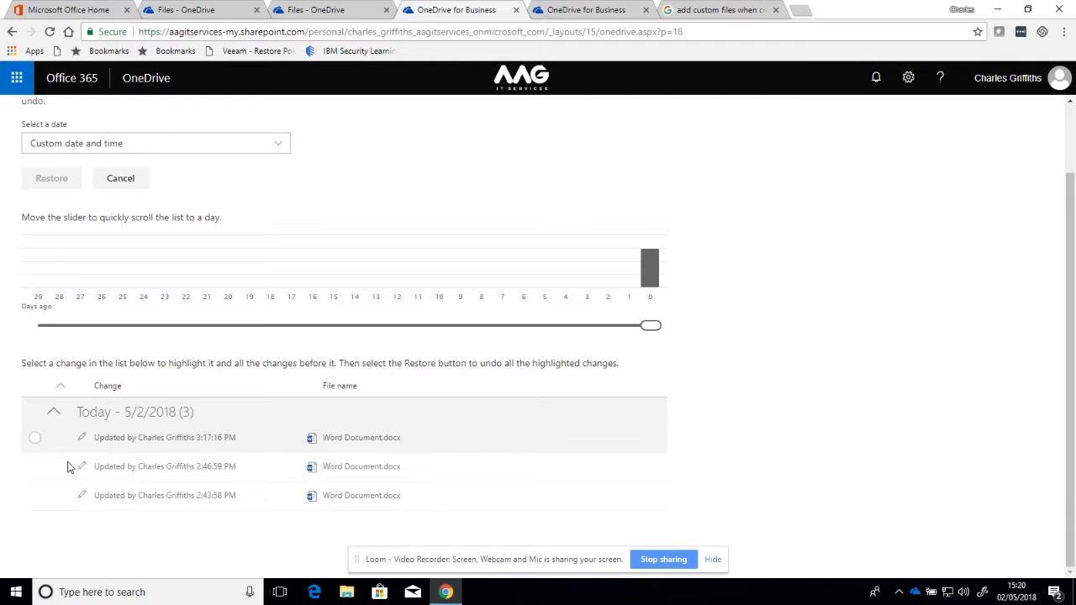
Step: Select all three Today changes back to 2:43:58 PM, then restore and confirm
left_click(32, 414)
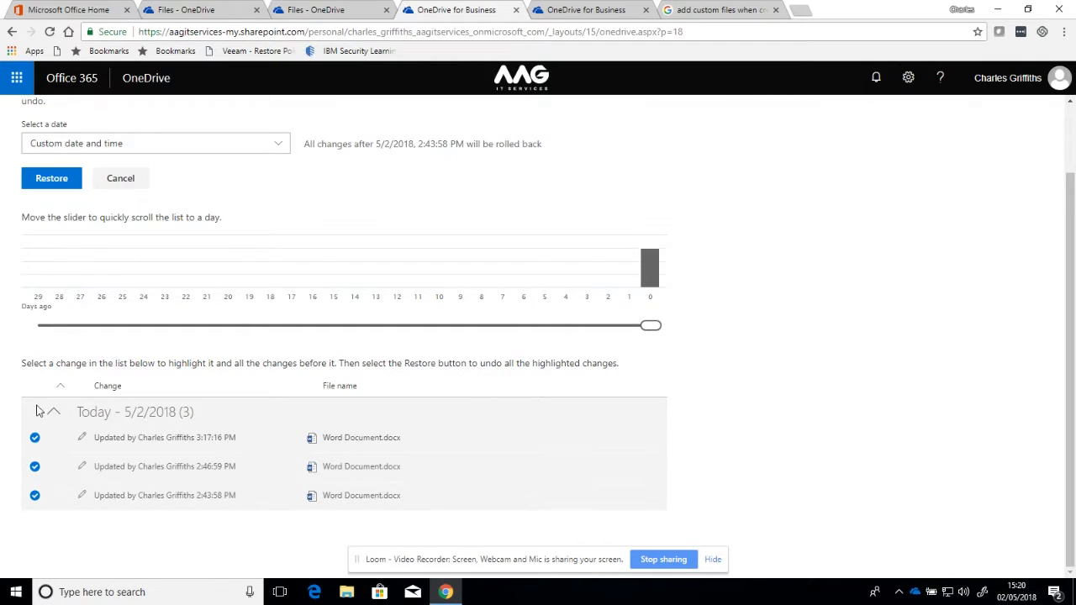
left_click(36, 420)
left_click(35, 438)
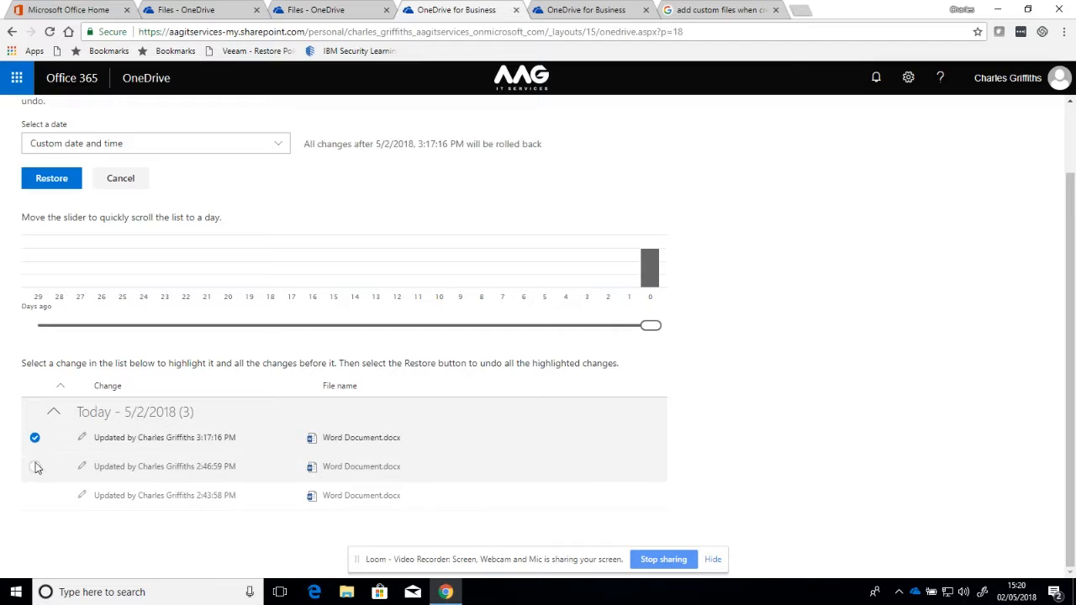
left_click(34, 466)
left_click(36, 495)
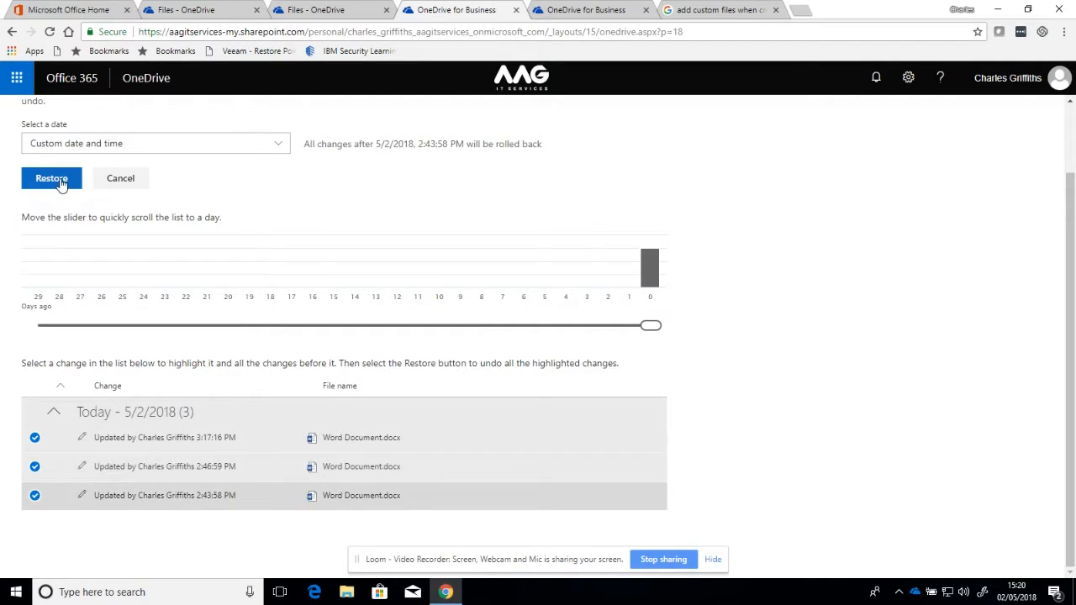
left_click(60, 182)
left_click(555, 370)
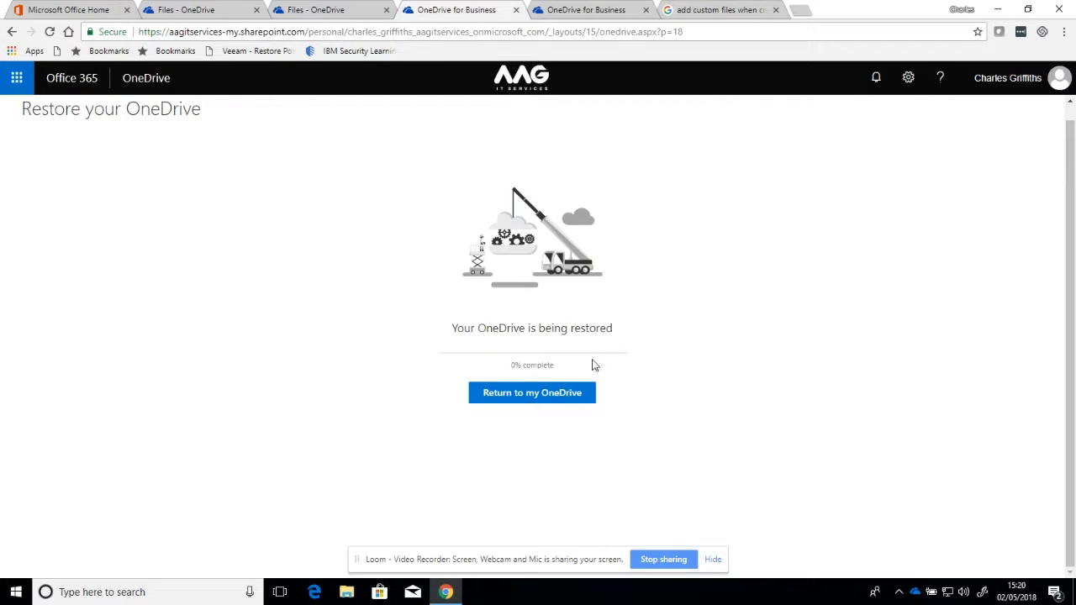
Step: Leave the restore running and return to the OneDrive Files list
left_click(556, 401)
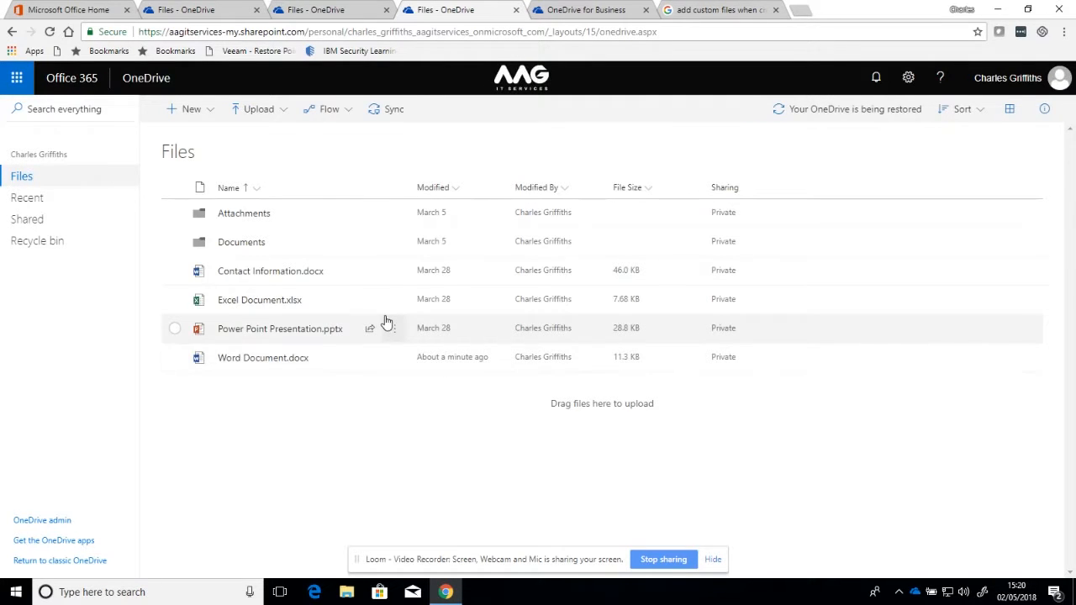
Step: Wait until Word Document.docx shows 10.7 KB, modified a few seconds ago
mouse_move(387, 322)
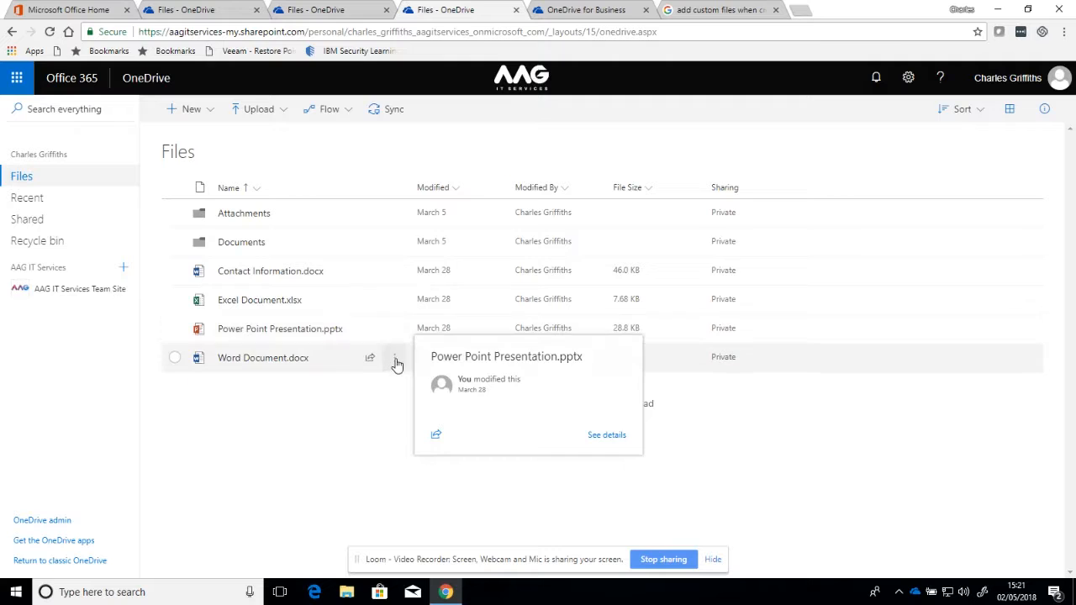
mouse_move(355, 360)
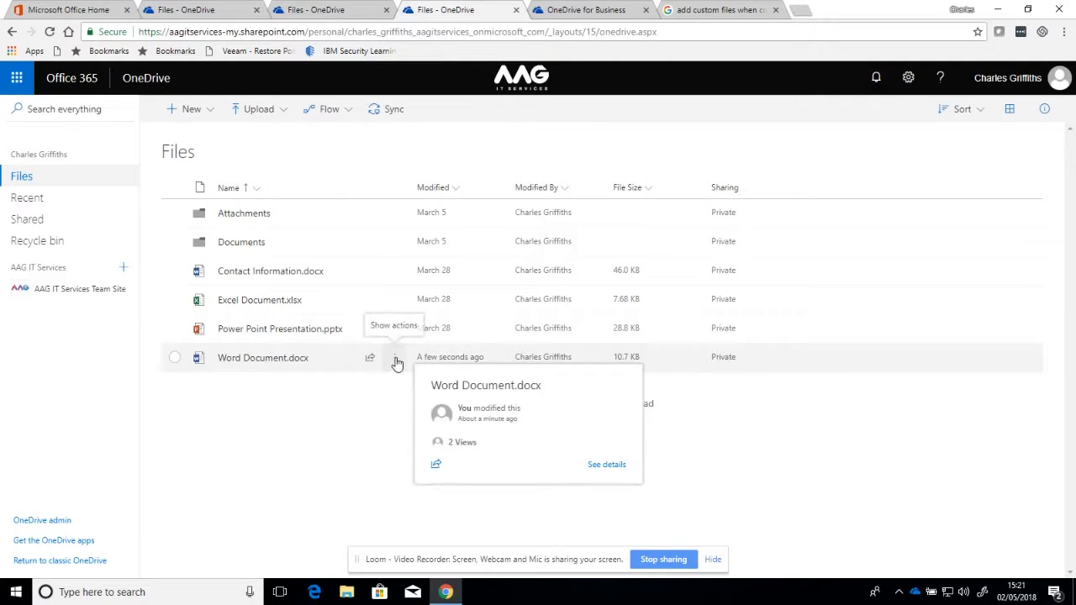
Step: Open the Send Link dialog for Word Document.docx and search for recipients, adding AAG IT Services
left_click(397, 361)
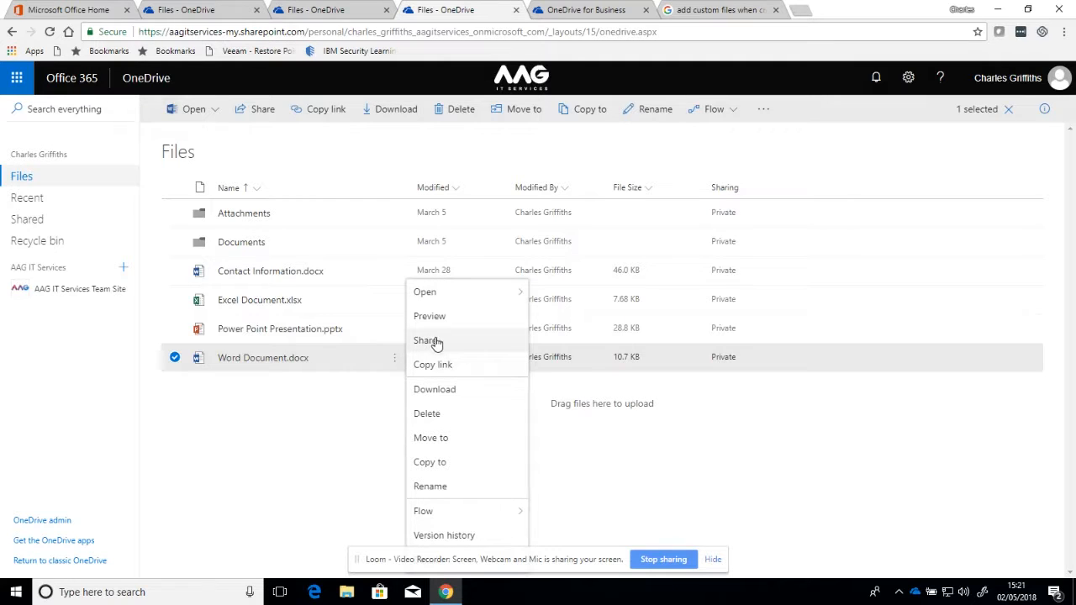
left_click(427, 341)
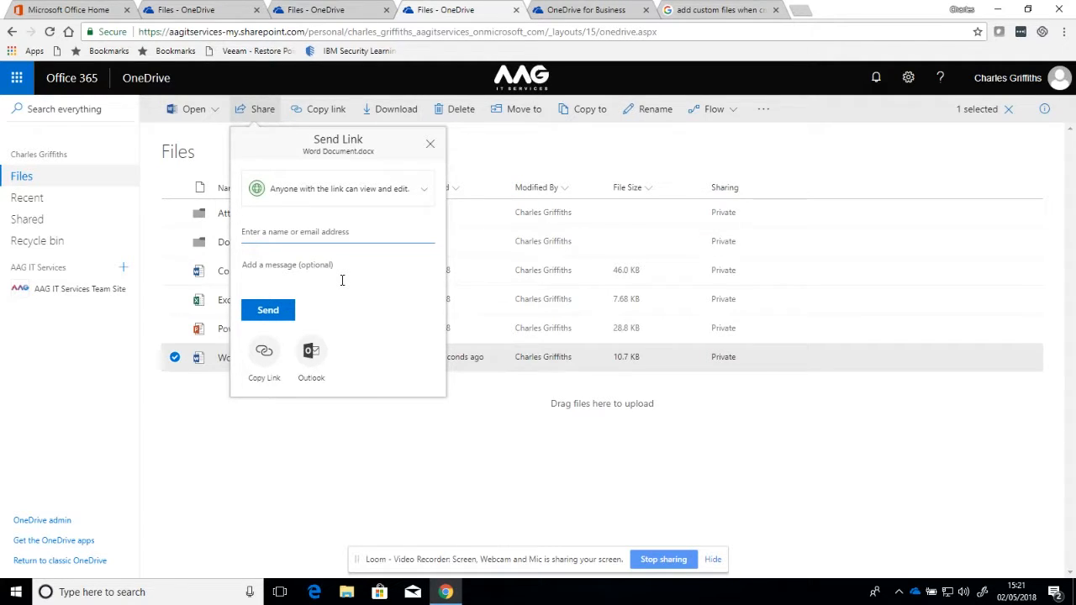
type("admin")
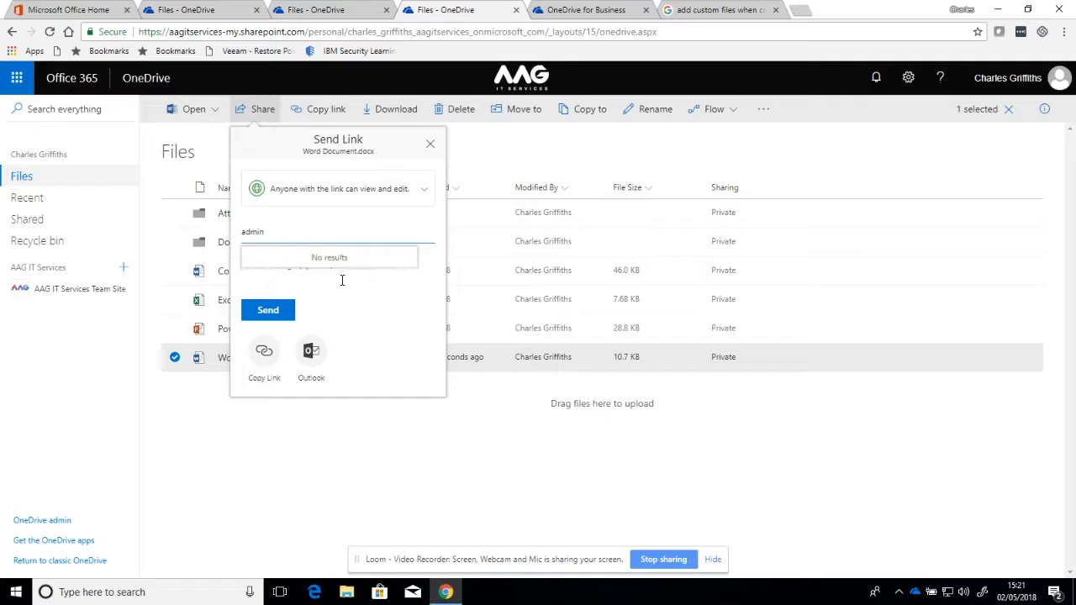
key("BackSpace")
key("BackSpace")
key("BackSpace")
key("BackSpace")
key("BackSpace")
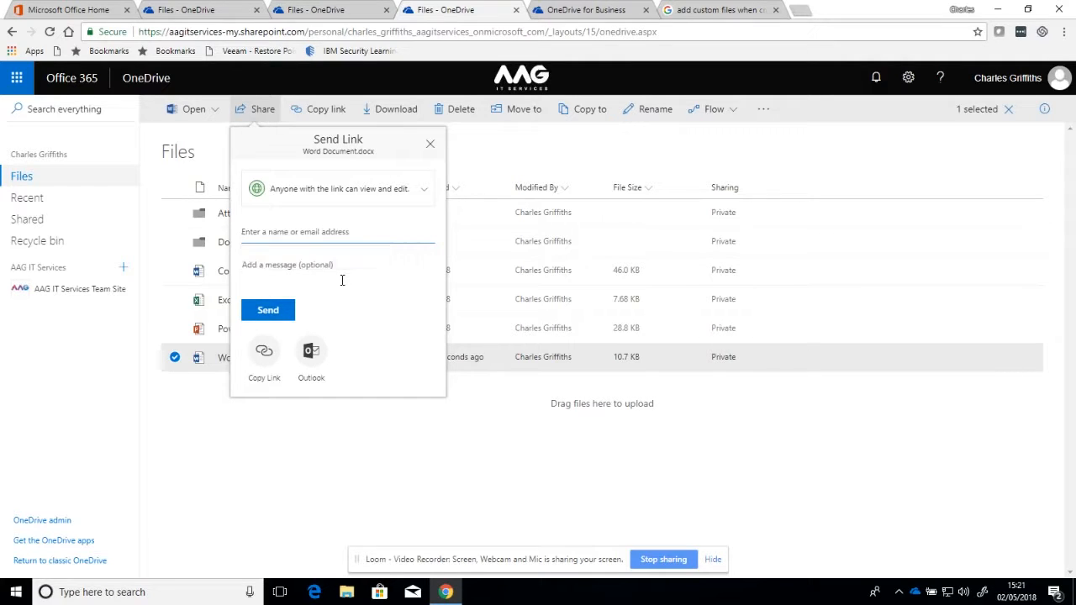
type("pete")
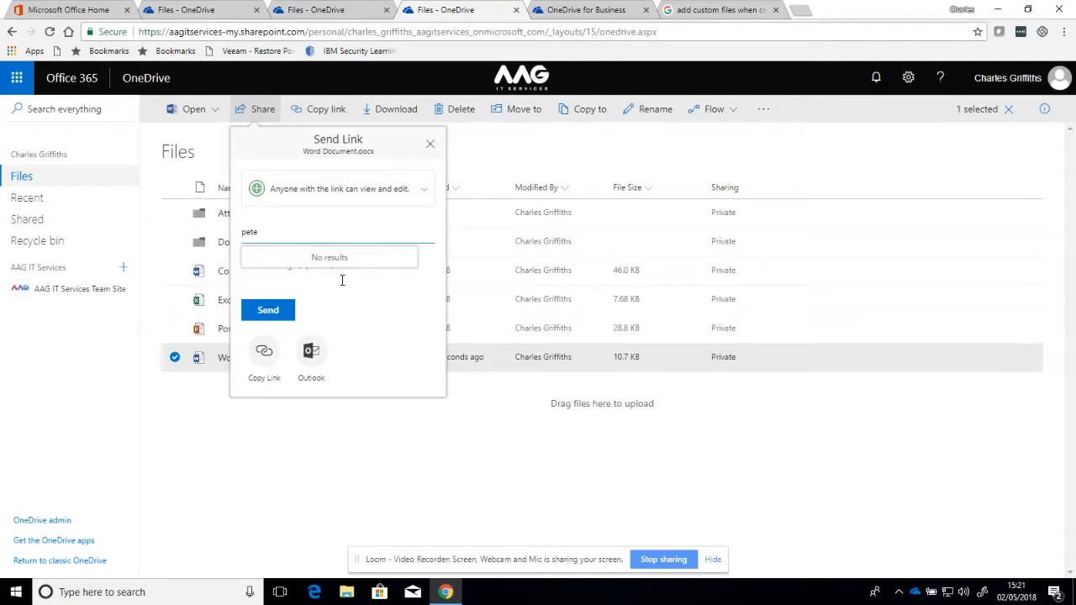
key("BackSpace")
key("BackSpace")
key("BackSpace")
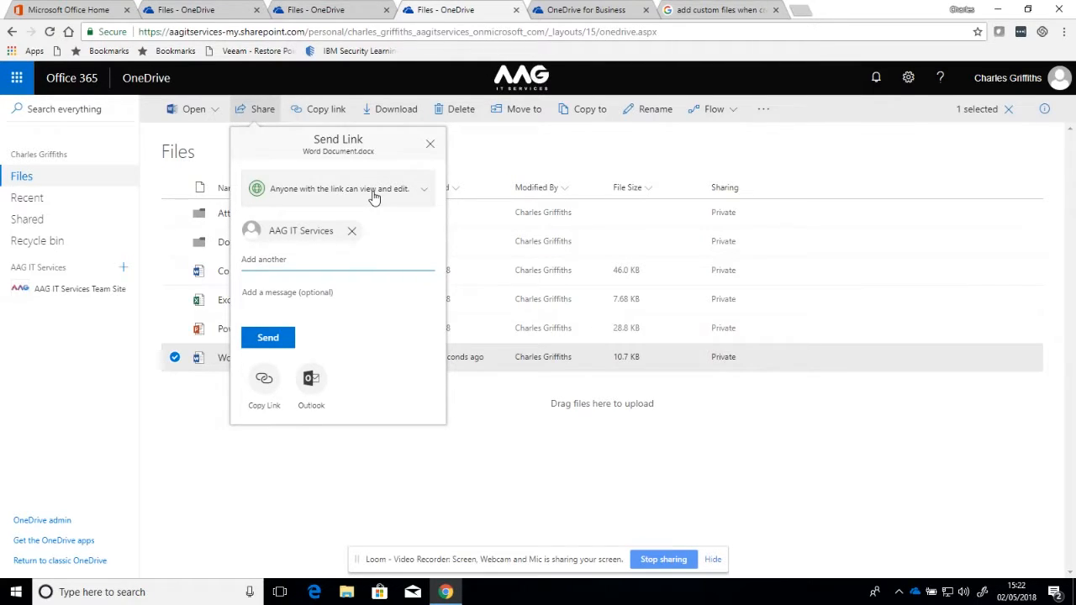
Step: Set the link to Specific people and uncheck Allow editing in Link Settings
left_click(427, 194)
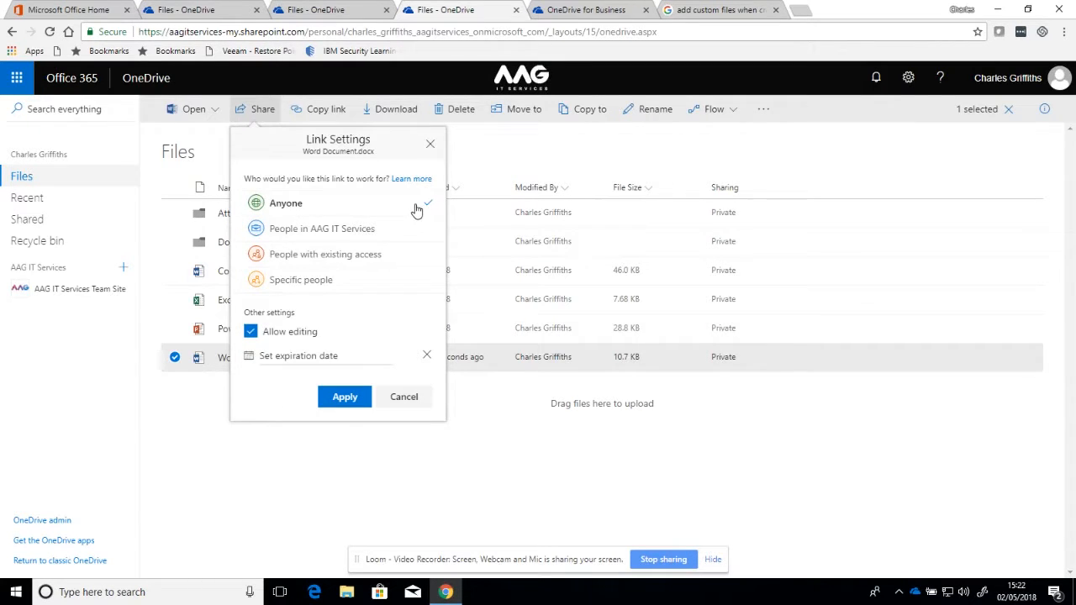
left_click(320, 287)
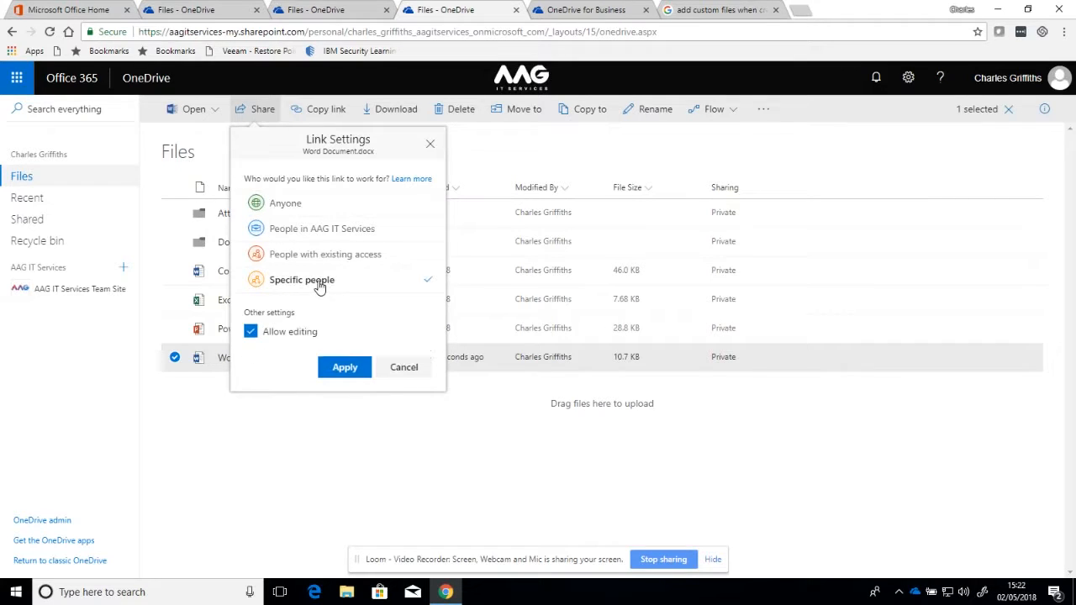
left_click(344, 370)
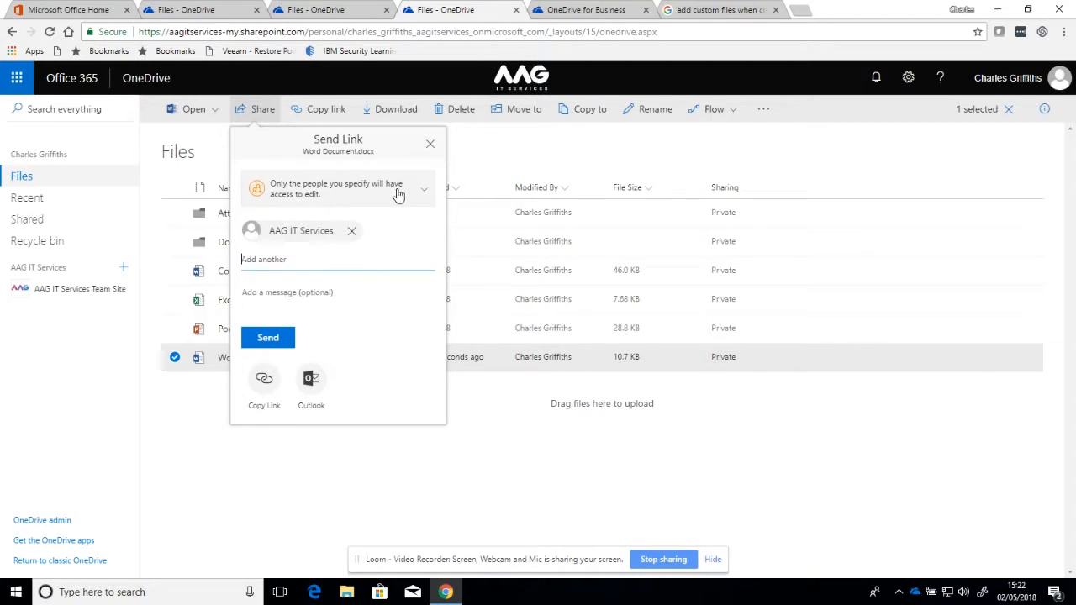
left_click(429, 191)
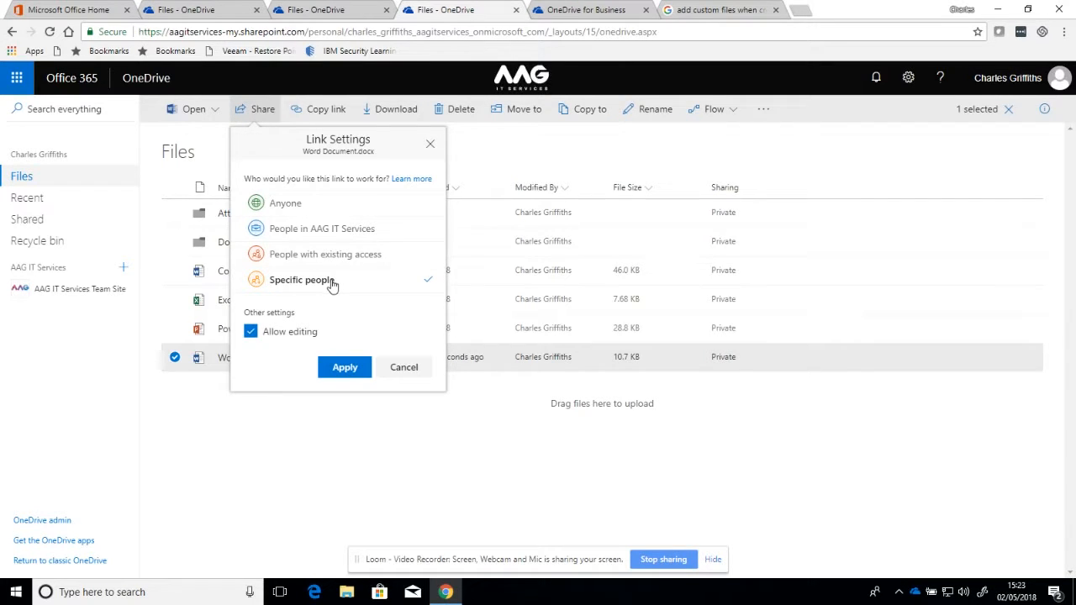
left_click(253, 334)
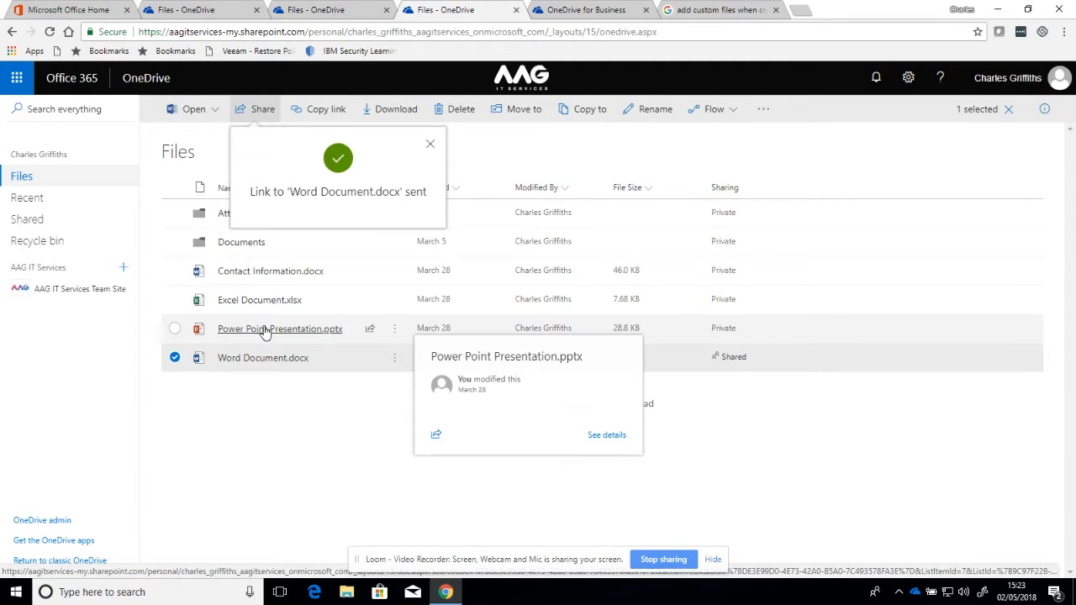
Step: Open the details pane of Word Document.docx to see who has access
left_click(733, 358)
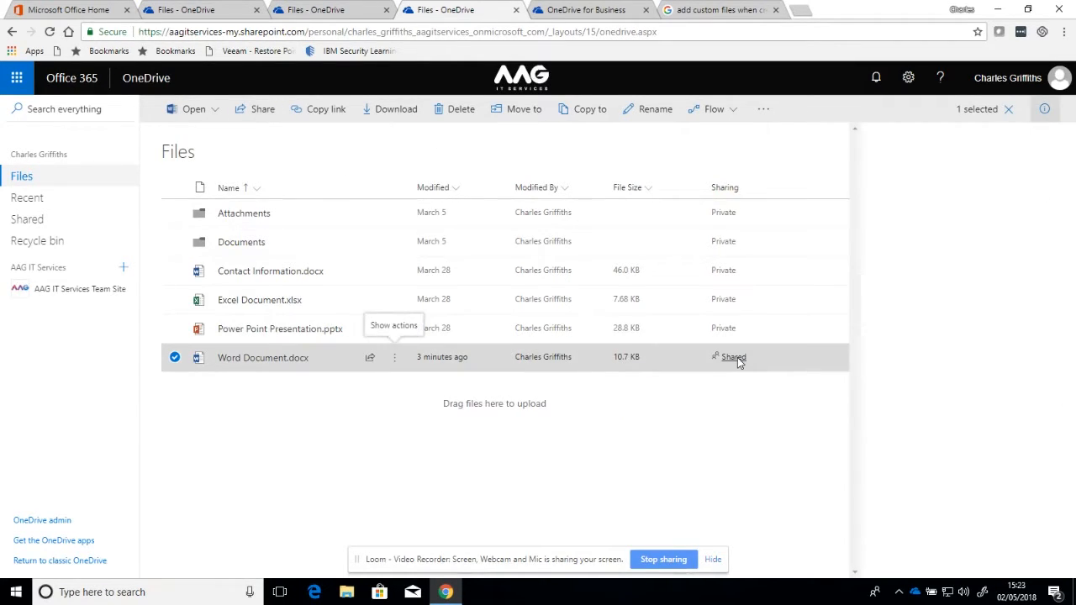